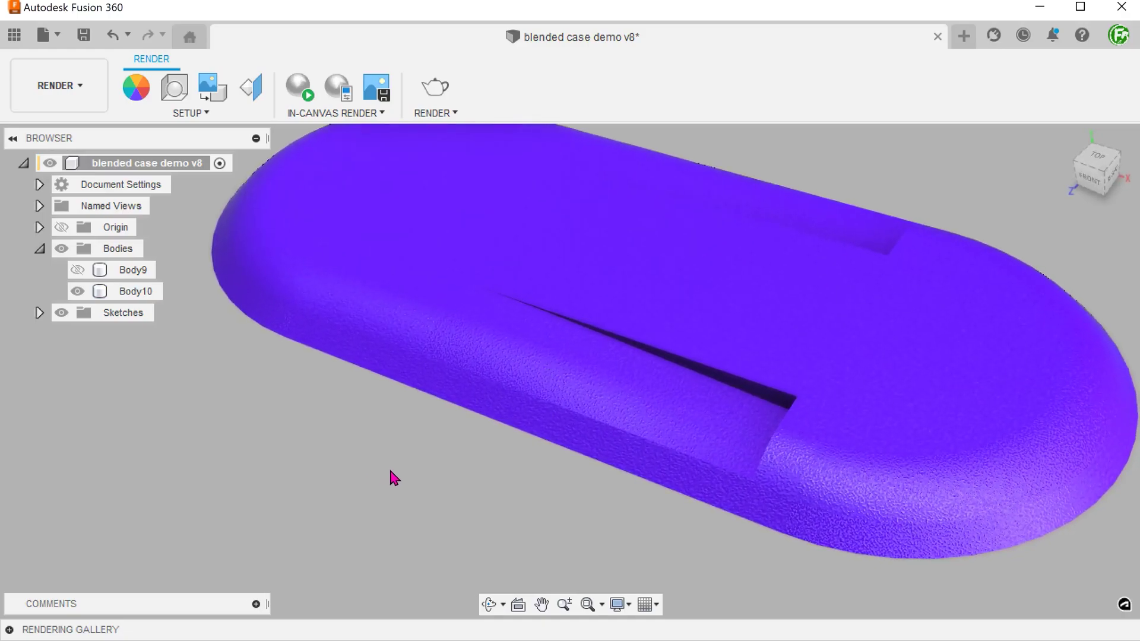
{"action": "left_click", "coordinate": [708, 438]}
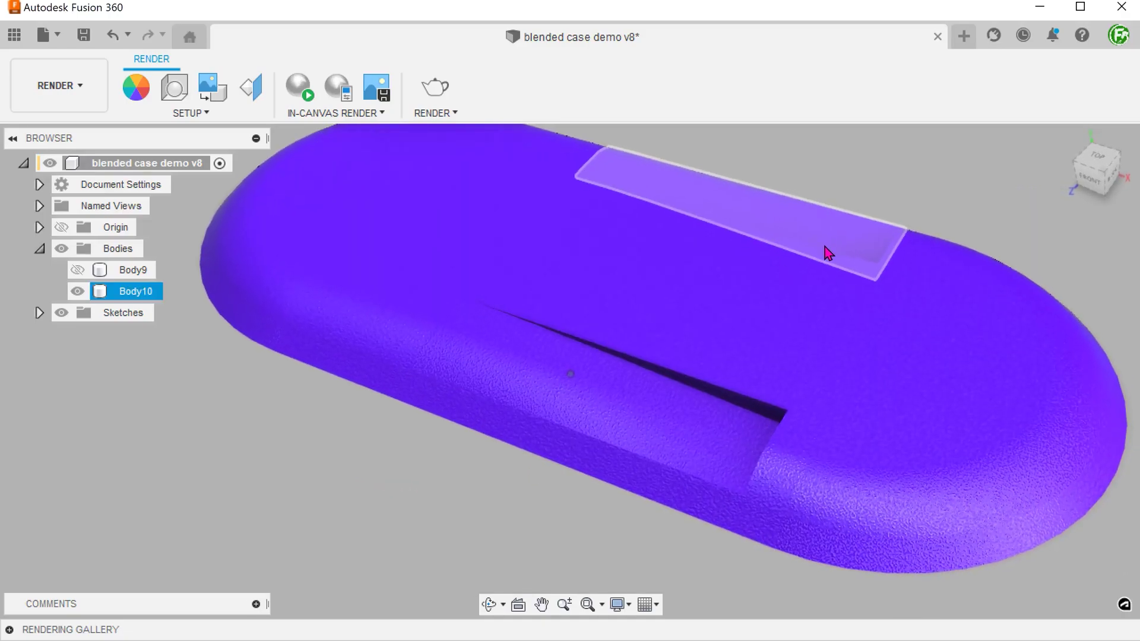
{"action": "left_click", "coordinate": [301, 547]}
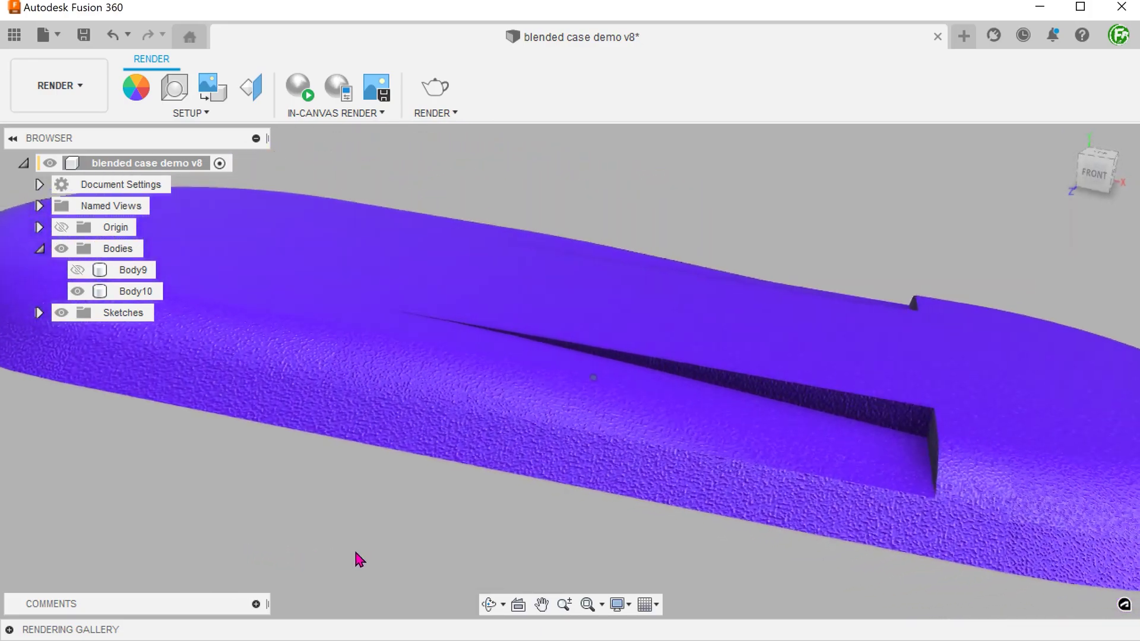
{"action": "left_click", "coordinate": [255, 399]}
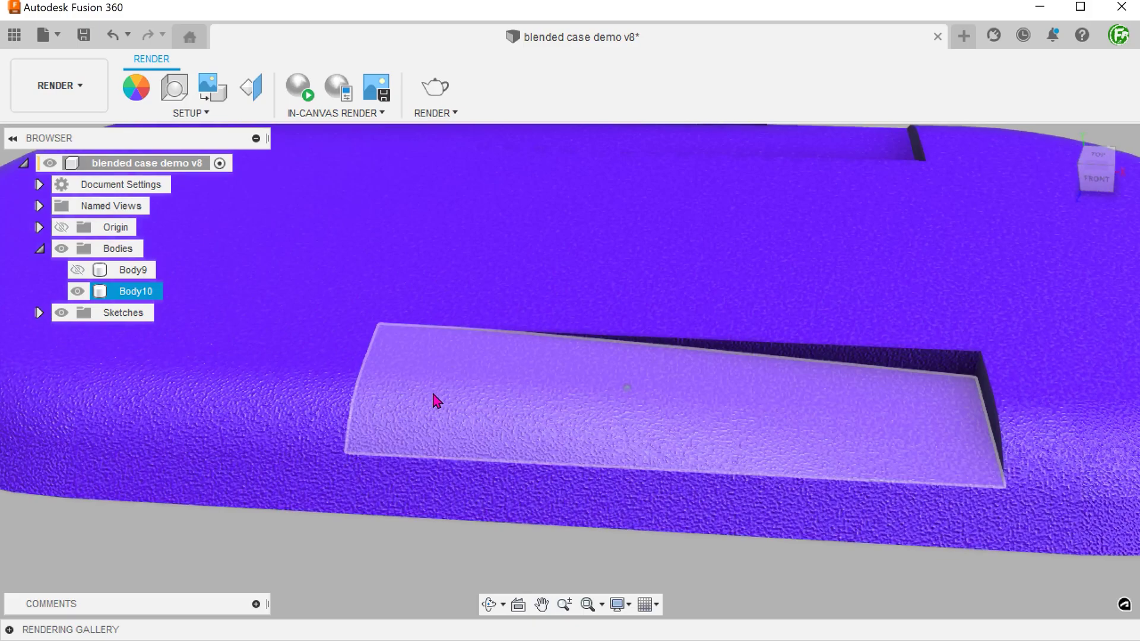
{"action": "left_click", "coordinate": [399, 548]}
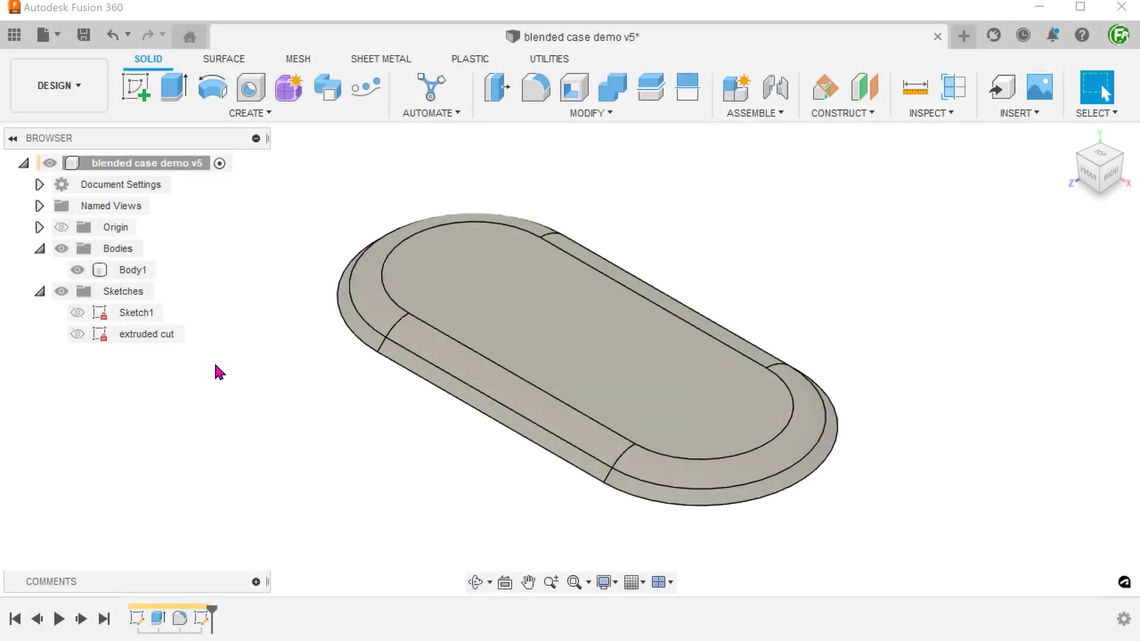
Show the extruded cut sketch and extrude its rectangular profile -2.5 mm as a cut into the case body
{"action": "left_click", "coordinate": [77, 334]}
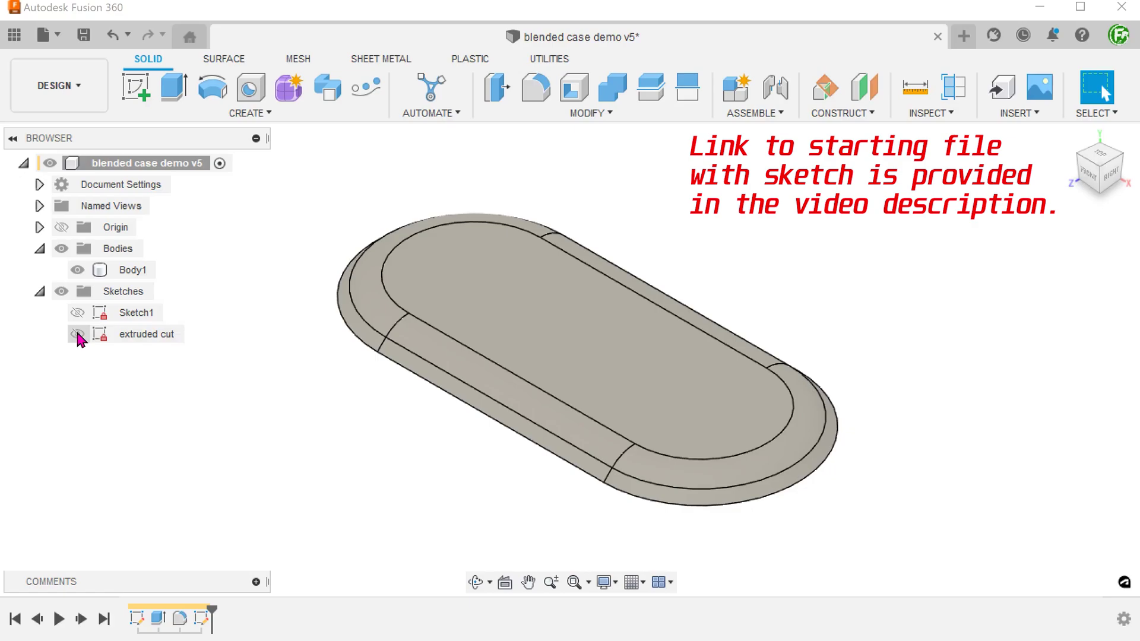
{"action": "left_click", "coordinate": [469, 396]}
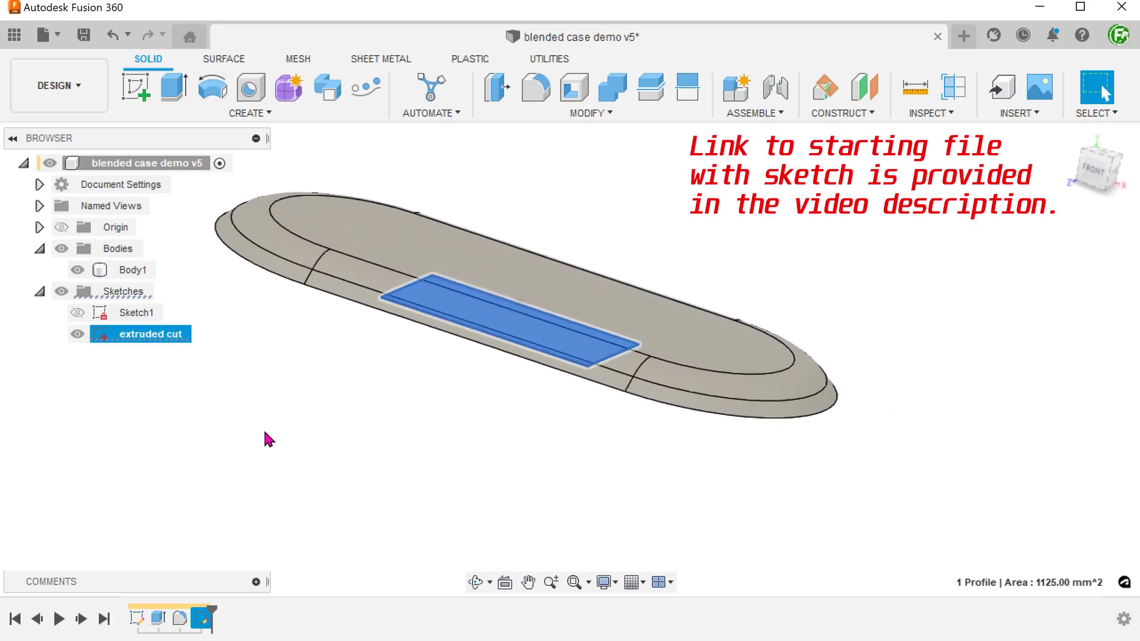
{"action": "key", "text": "e"}
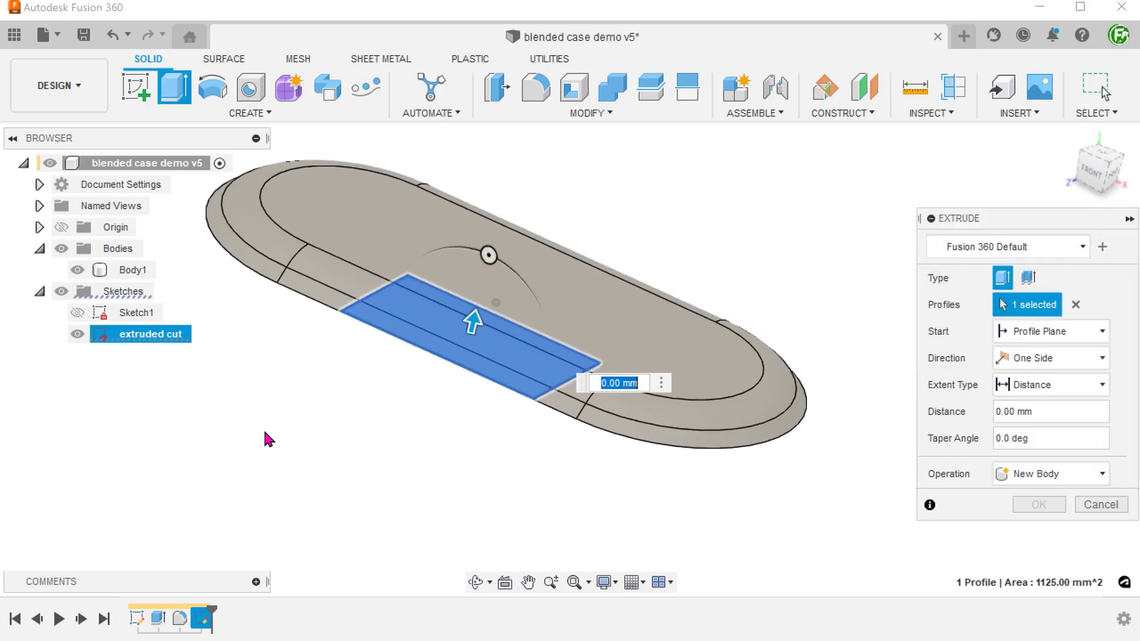
{"action": "left_click_drag", "start_coordinate": [474, 324], "coordinate": [475, 347]}
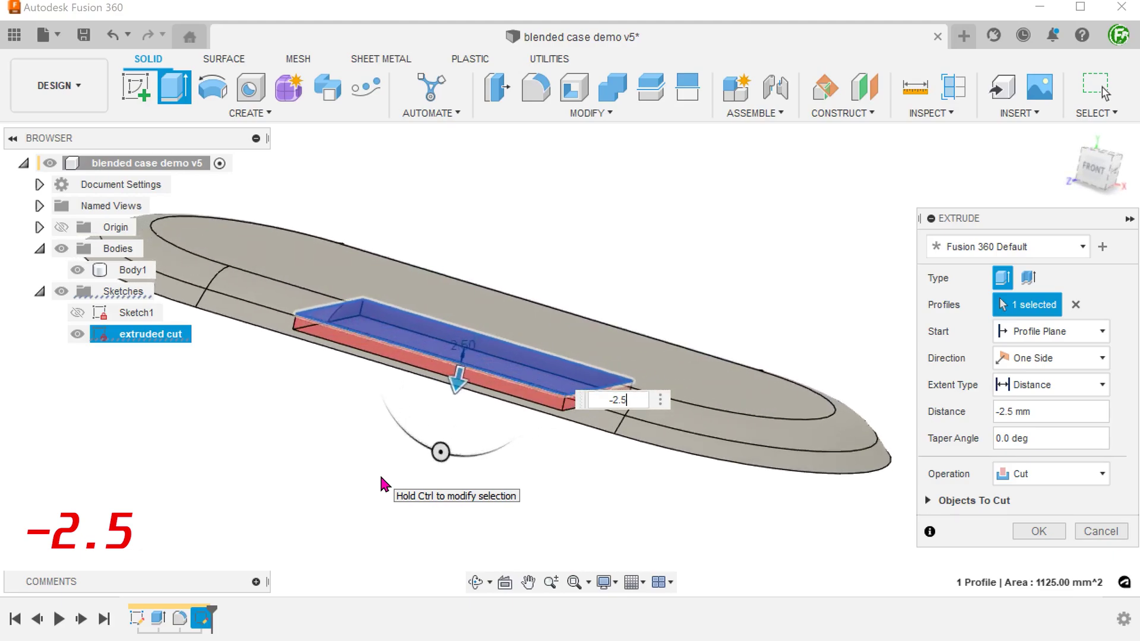
{"action": "left_click", "coordinate": [1039, 530]}
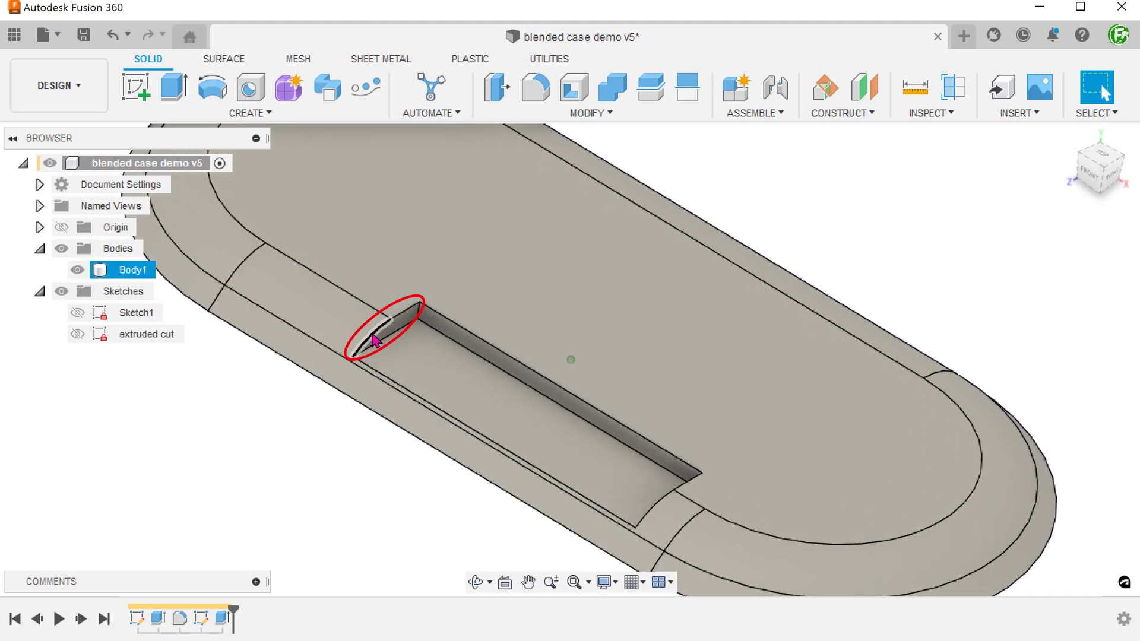
{"action": "left_click", "coordinate": [374, 340]}
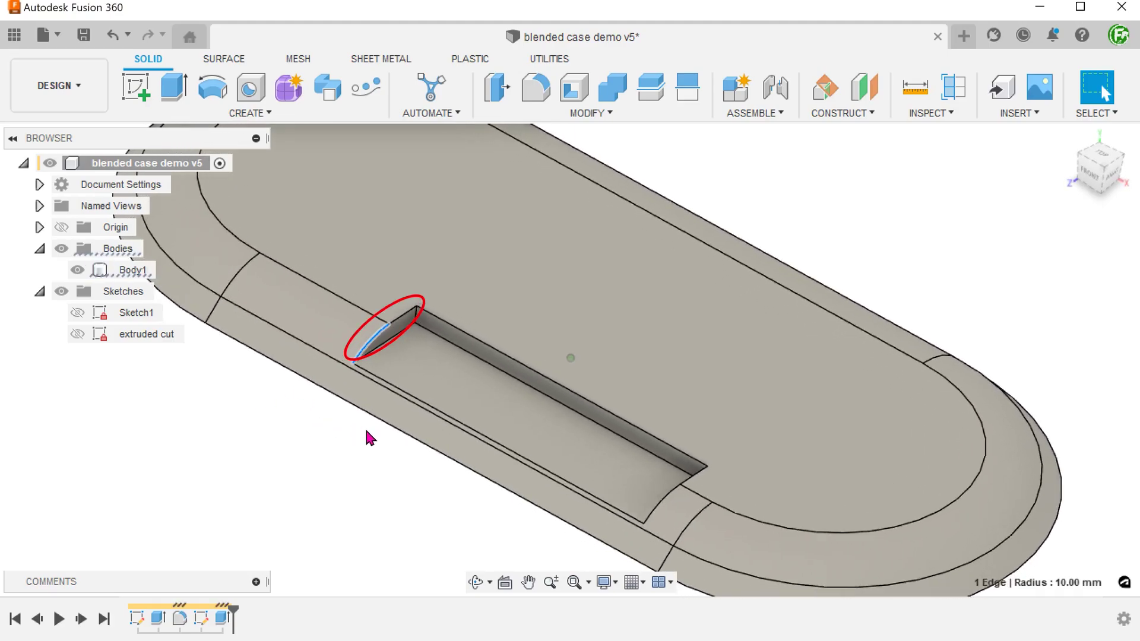
{"action": "left_click", "coordinate": [410, 472]}
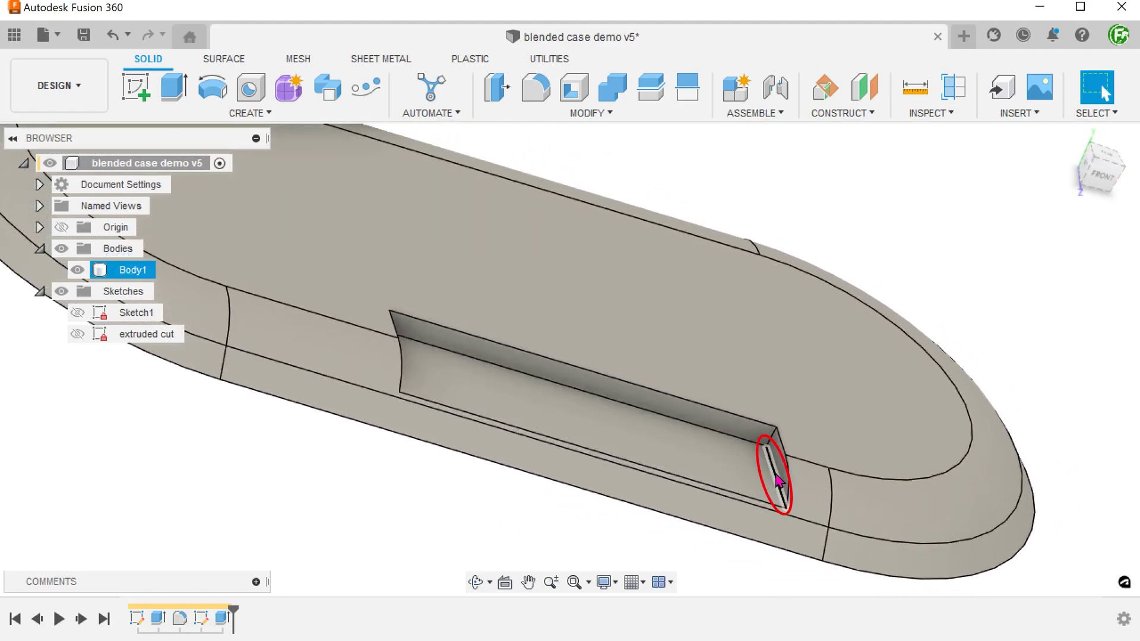
{"action": "left_click", "coordinate": [778, 480]}
{"action": "left_click", "coordinate": [373, 494]}
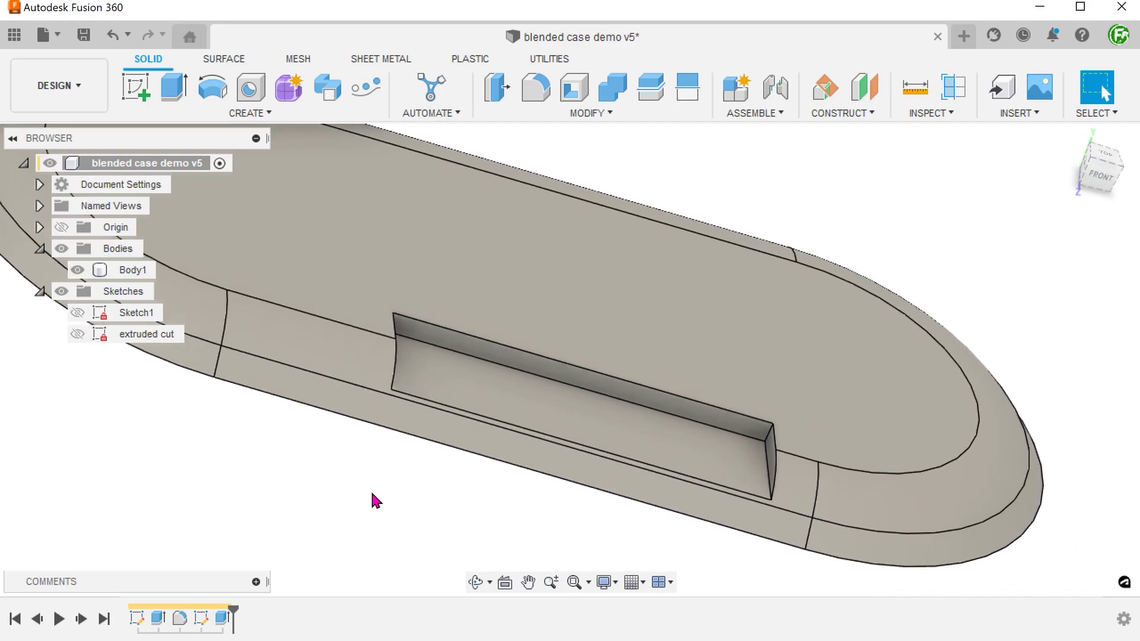
{"action": "key", "text": "F6"}
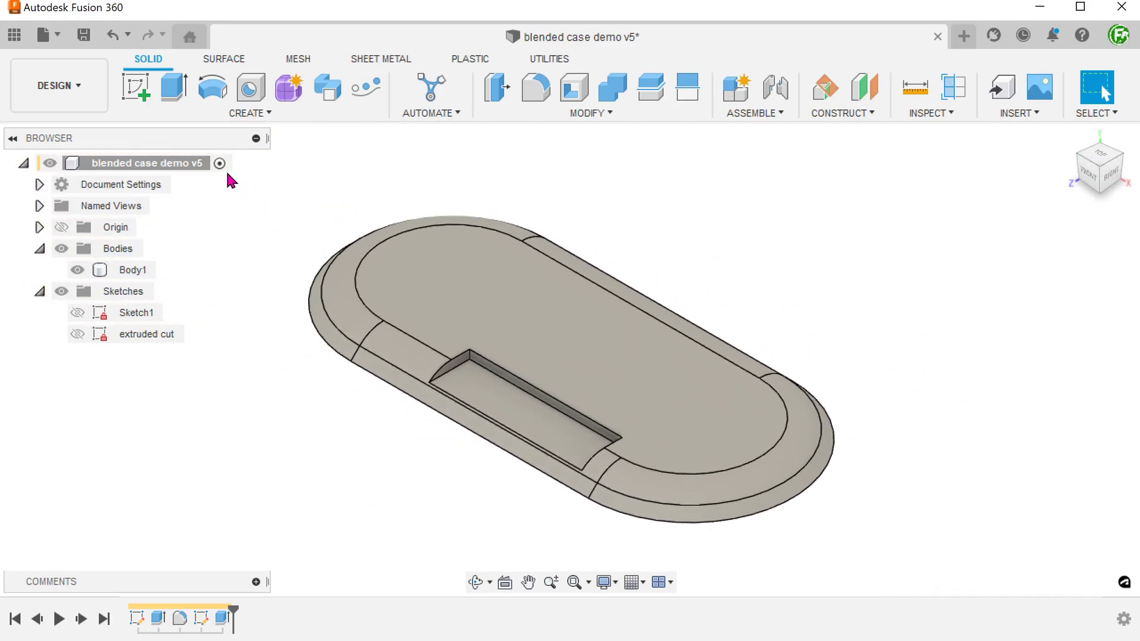
Start a surface Loft from the chained upper edges of one pocket end wall to the lower edge of the opposite end wall
{"action": "left_click", "coordinate": [219, 59]}
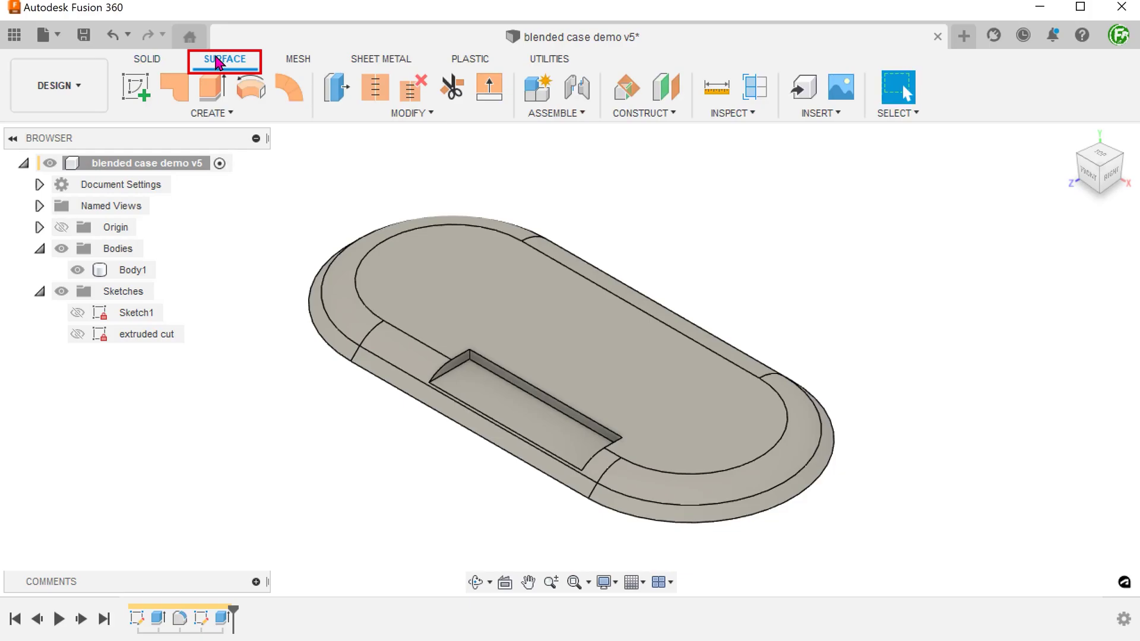
{"action": "left_click", "coordinate": [226, 113]}
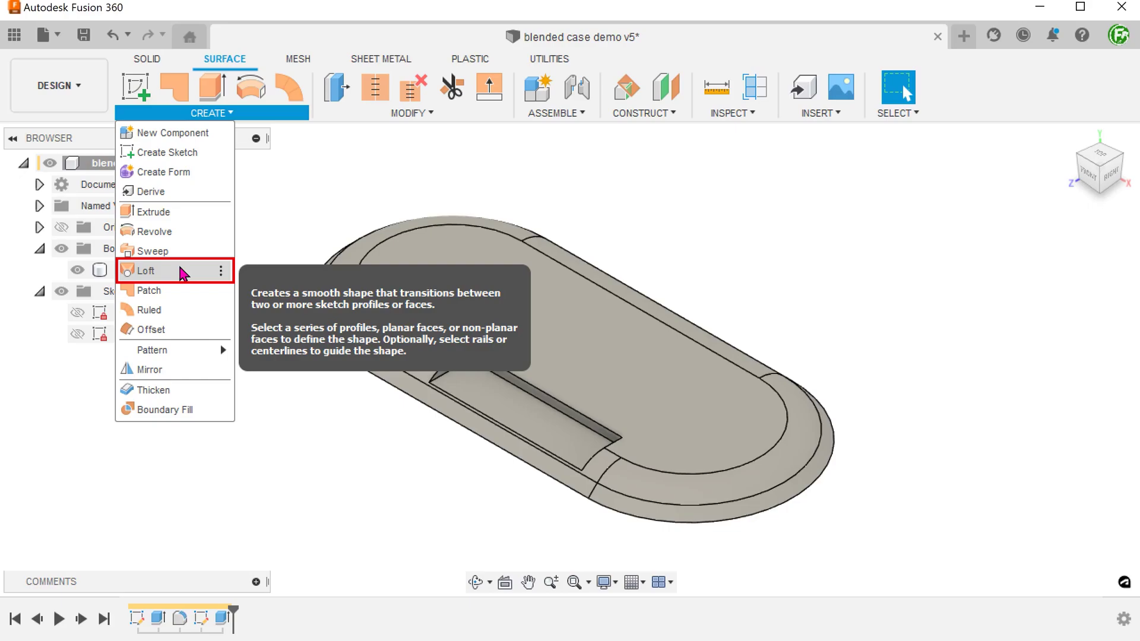
{"action": "left_click", "coordinate": [182, 273]}
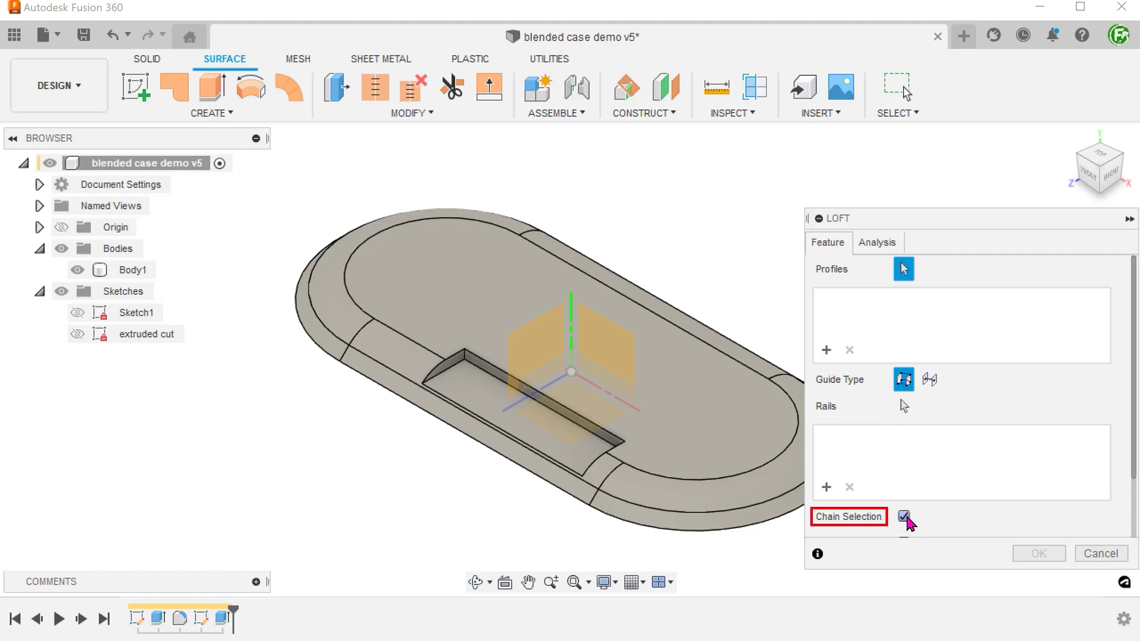
{"action": "scroll", "coordinate": [239, 471], "scroll_direction": "up", "scroll_amount": 6}
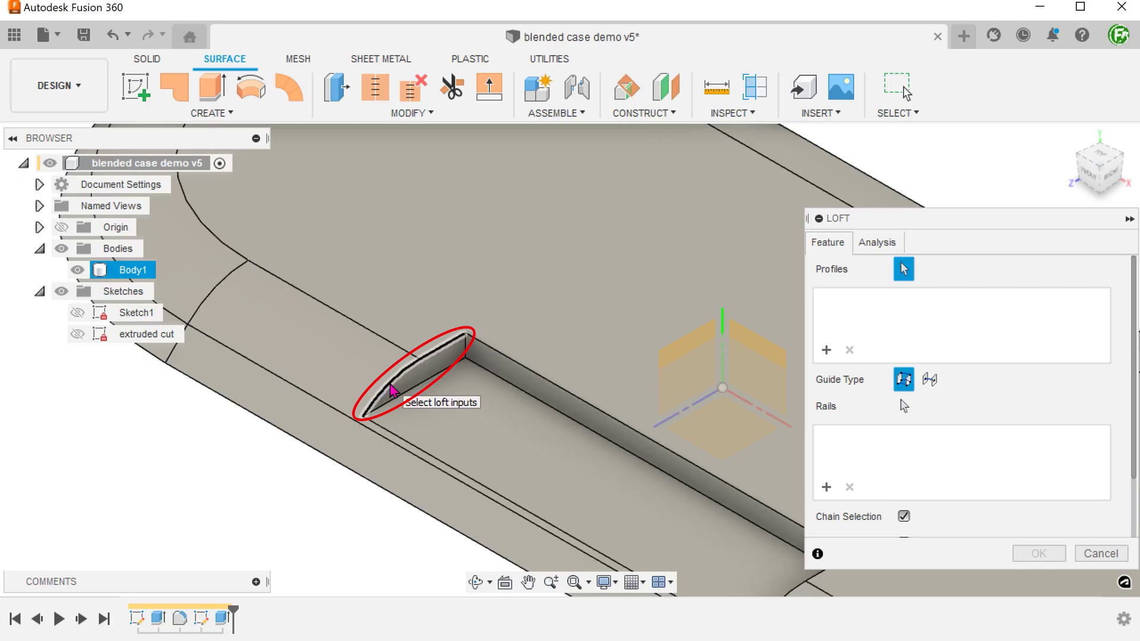
{"action": "left_click", "coordinate": [392, 391]}
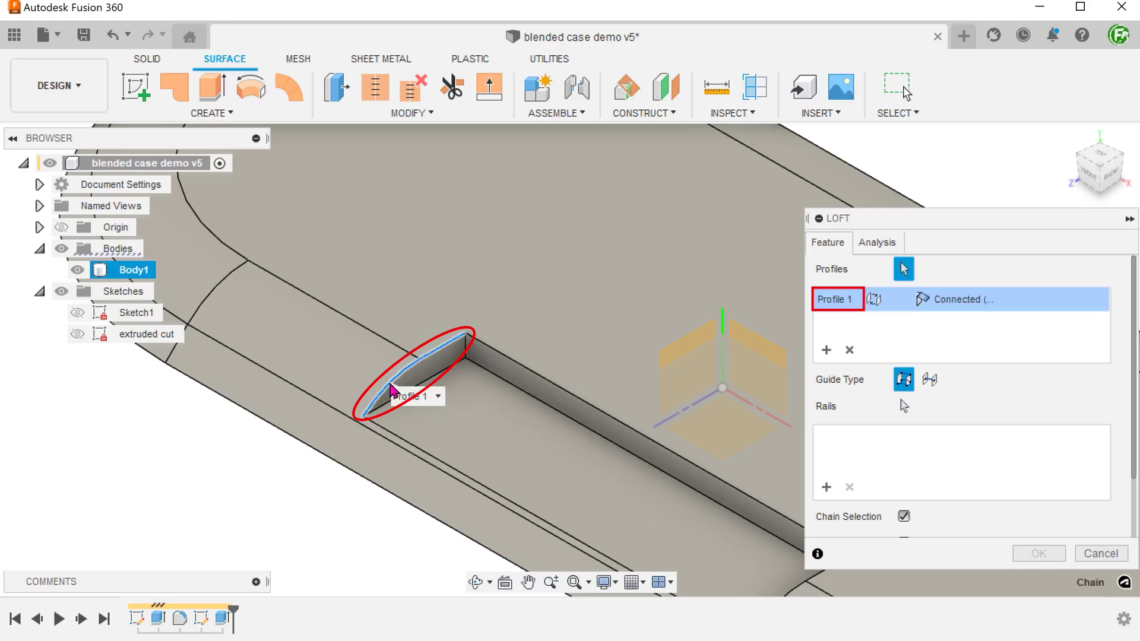
{"action": "mouse_move", "coordinate": [395, 395]}
{"action": "middle_mouse_down", "text": "shift"}
{"action": "mouse_move", "coordinate": [333, 420]}
{"action": "mouse_move", "coordinate": [385, 471]}
{"action": "mouse_move", "coordinate": [446, 494]}
{"action": "mouse_move", "coordinate": [555, 504]}
{"action": "middle_mouse_up", "text": "shift"}
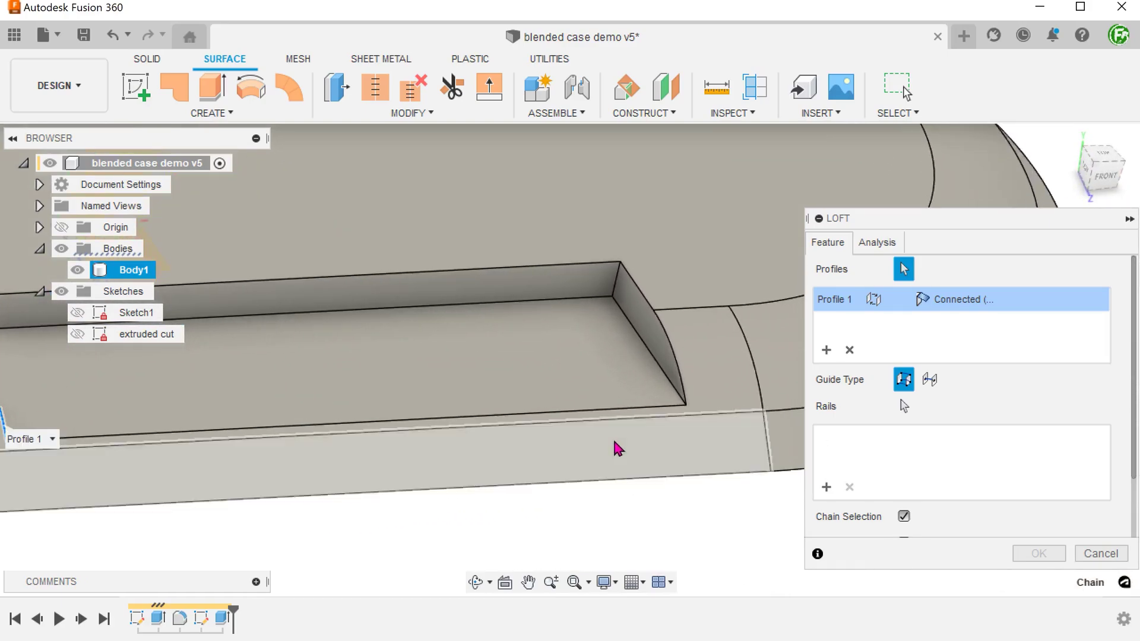
{"action": "left_click", "coordinate": [644, 351]}
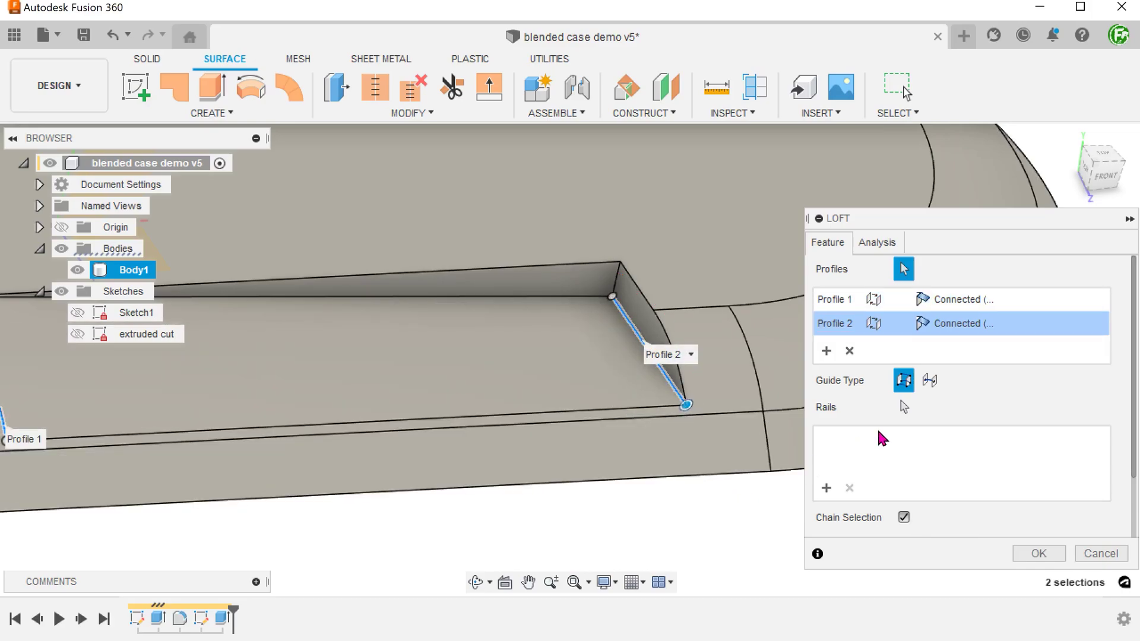
Add the pocket floor's long outer edge as a guide rail for the loft
{"action": "left_click", "coordinate": [905, 408]}
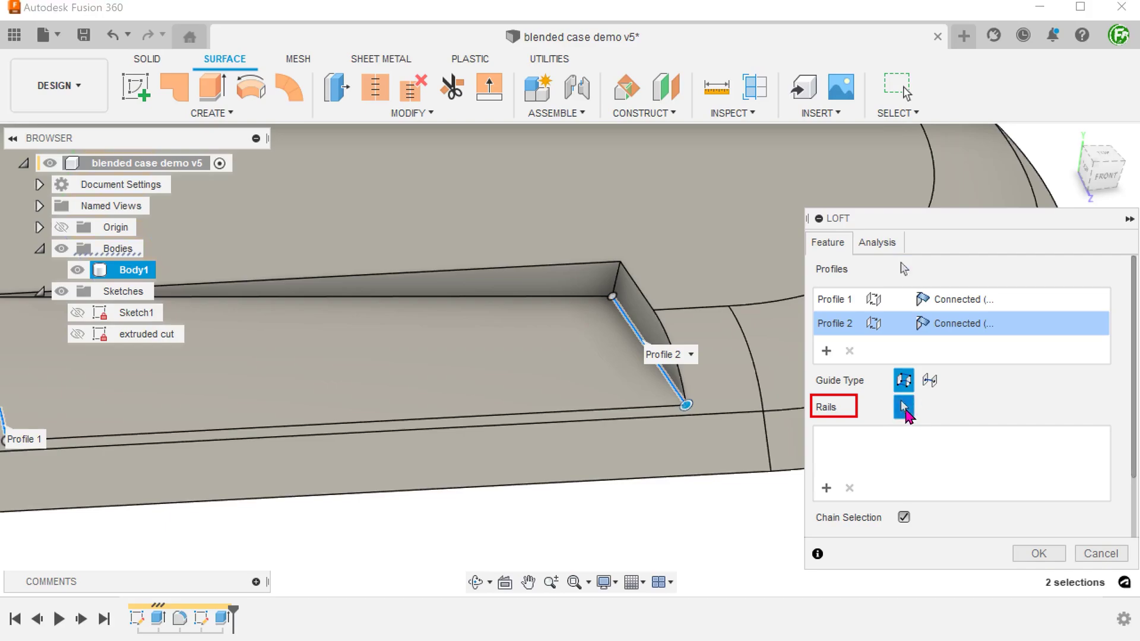
{"action": "scroll", "coordinate": [551, 525], "scroll_direction": "up", "scroll_amount": 5}
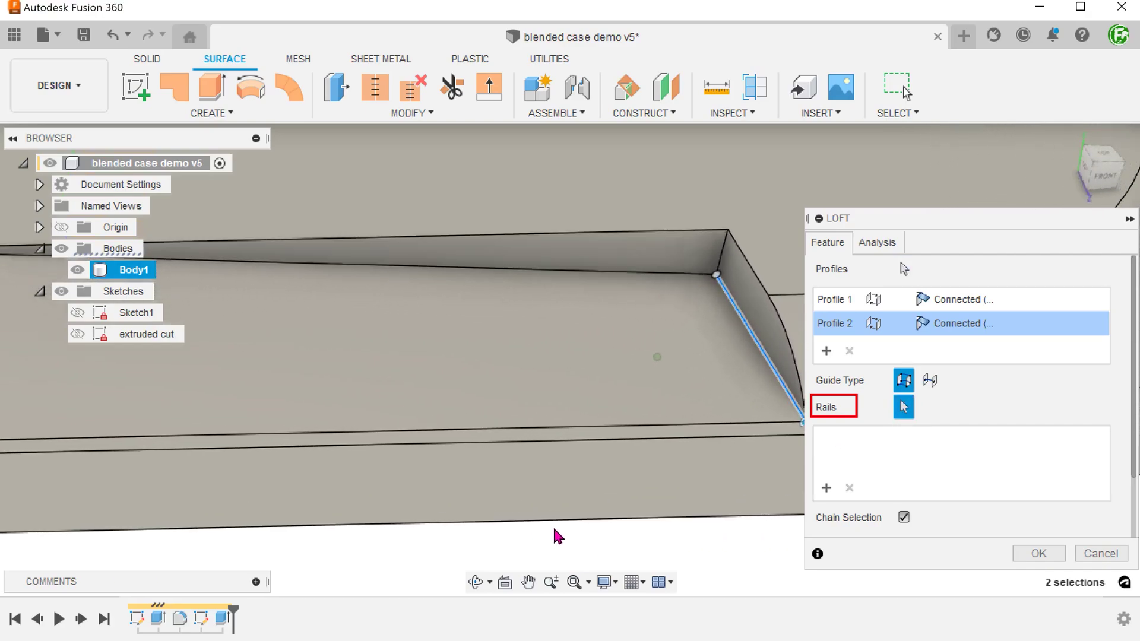
{"action": "left_click", "coordinate": [546, 434]}
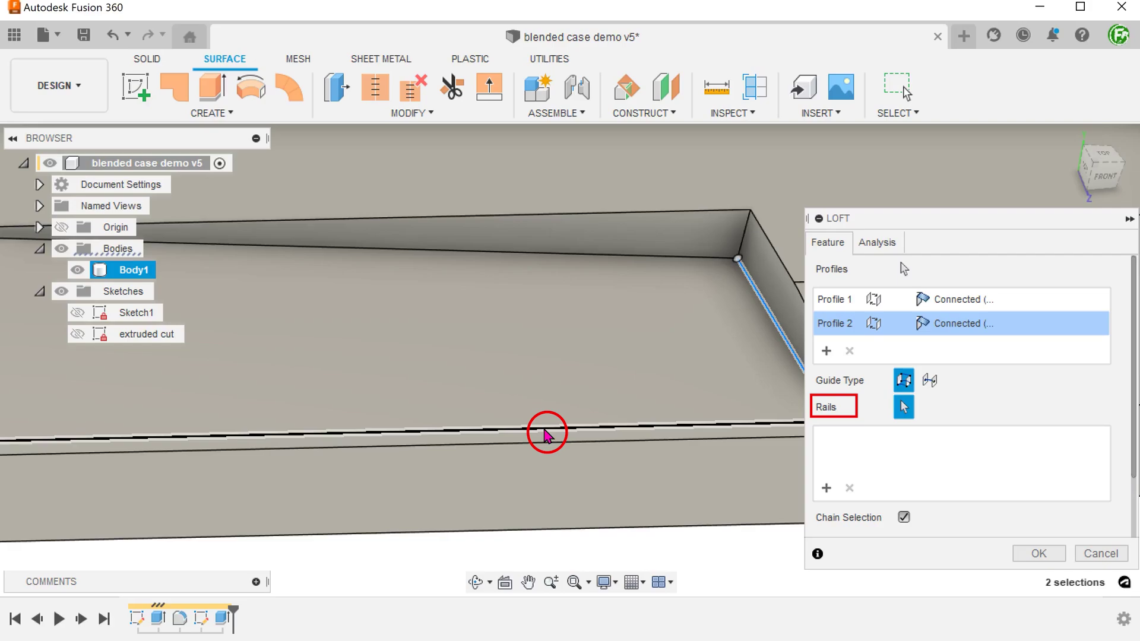
{"action": "left_click", "coordinate": [545, 430]}
{"action": "middle_click_drag", "start_coordinate": [545, 430], "coordinate": [559, 503], "text": "shift"}
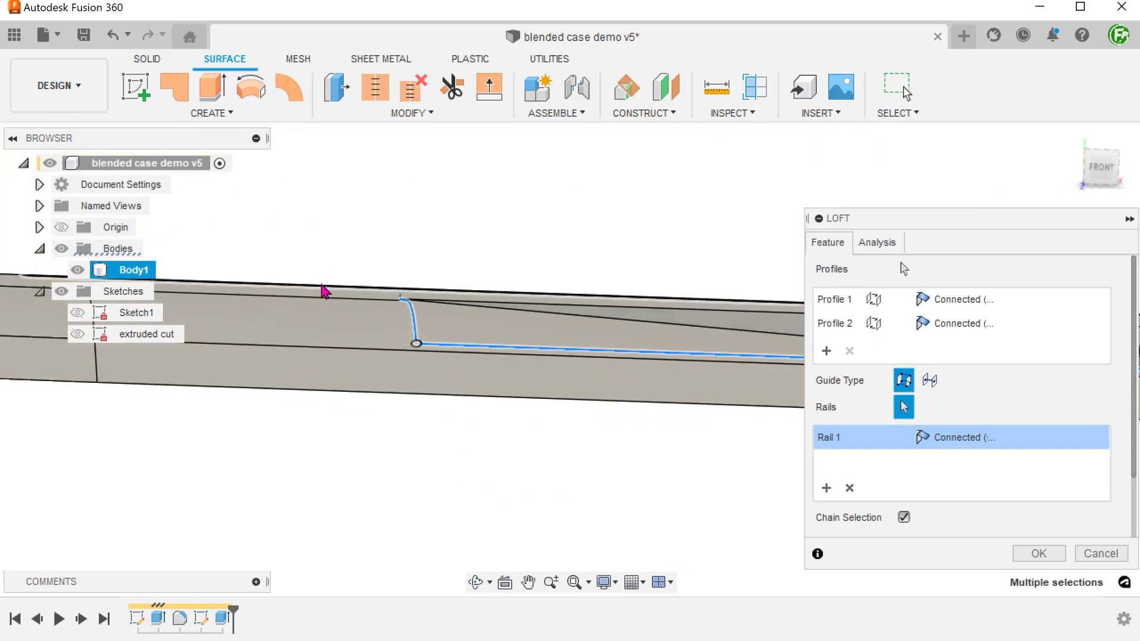
{"action": "middle_click_drag", "start_coordinate": [354, 338], "coordinate": [441, 267], "text": "shift"}
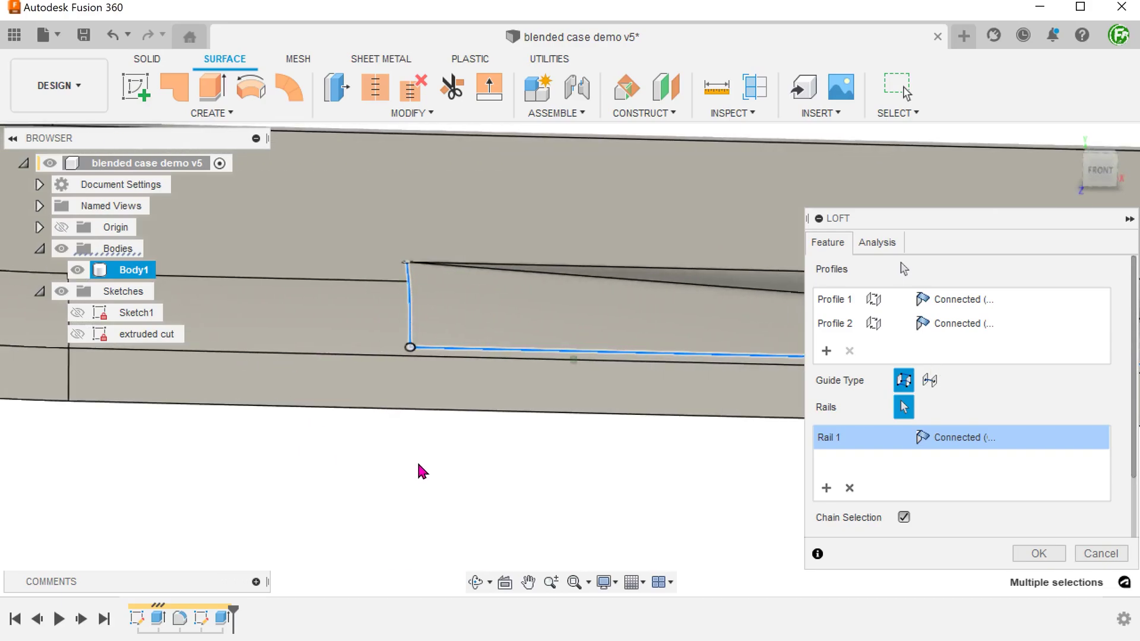
{"action": "middle_click_drag", "start_coordinate": [420, 469], "coordinate": [433, 475], "text": "shift"}
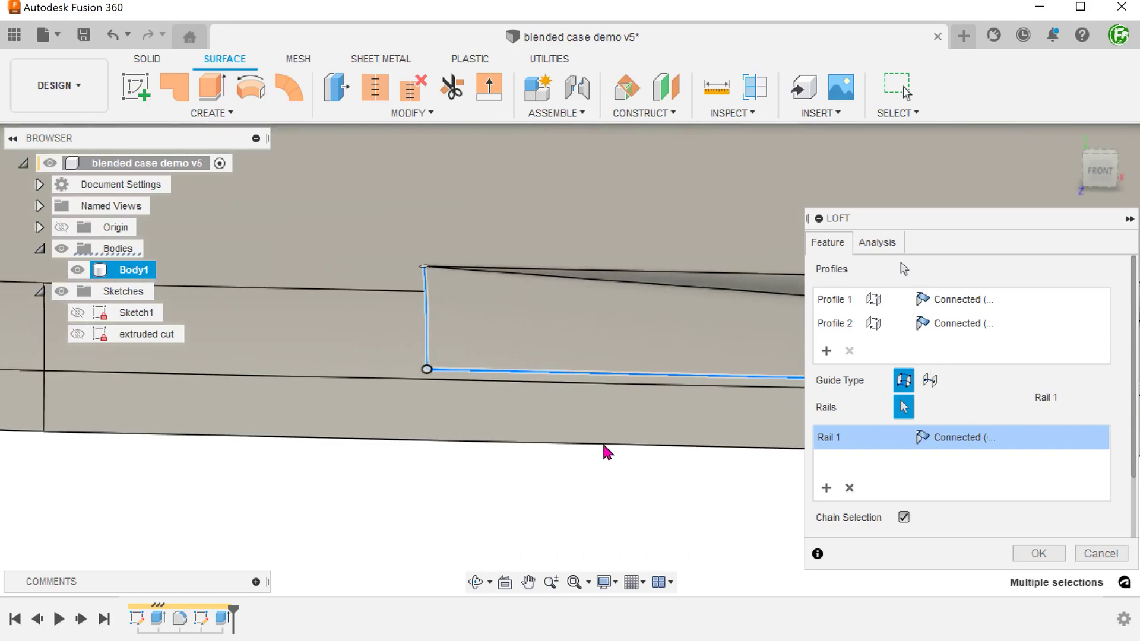
Set loft Profile 1 to Curvature (G2) continuity with Align to Surface and create the lofted surface
{"action": "left_click", "coordinate": [823, 301]}
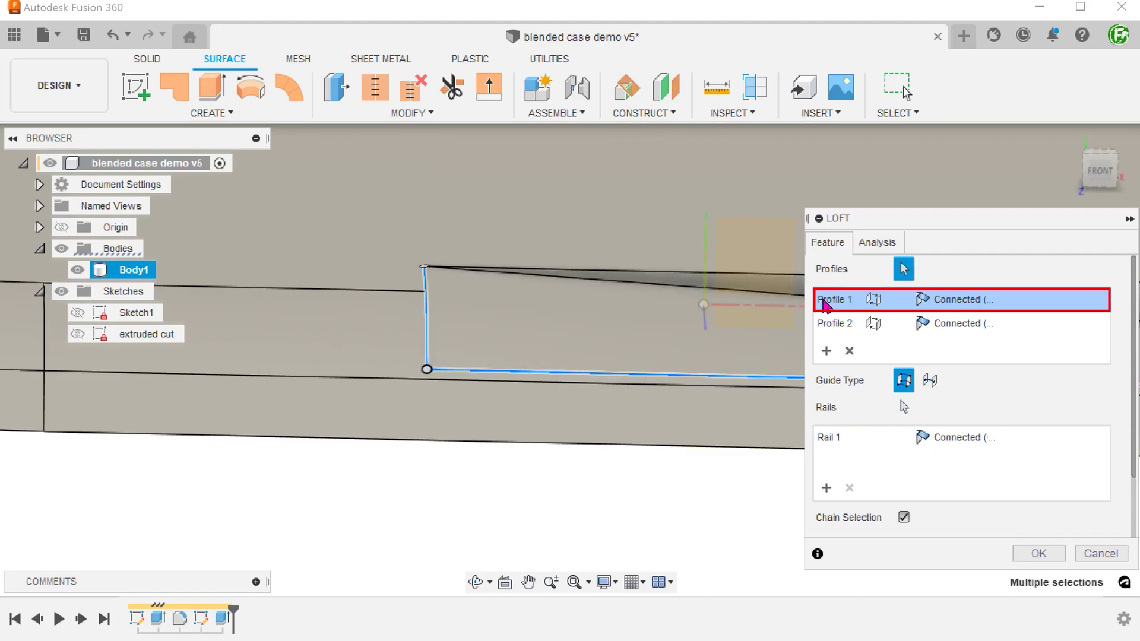
{"action": "left_click", "coordinate": [950, 299]}
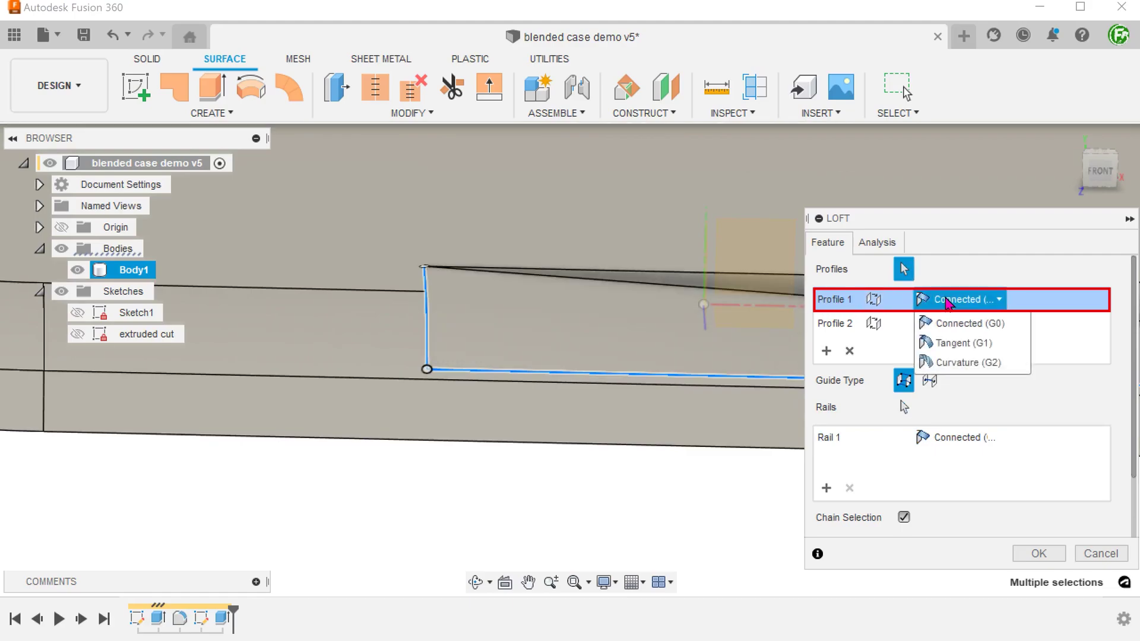
{"action": "left_click", "coordinate": [1008, 363]}
{"action": "left_click", "coordinate": [1059, 299]}
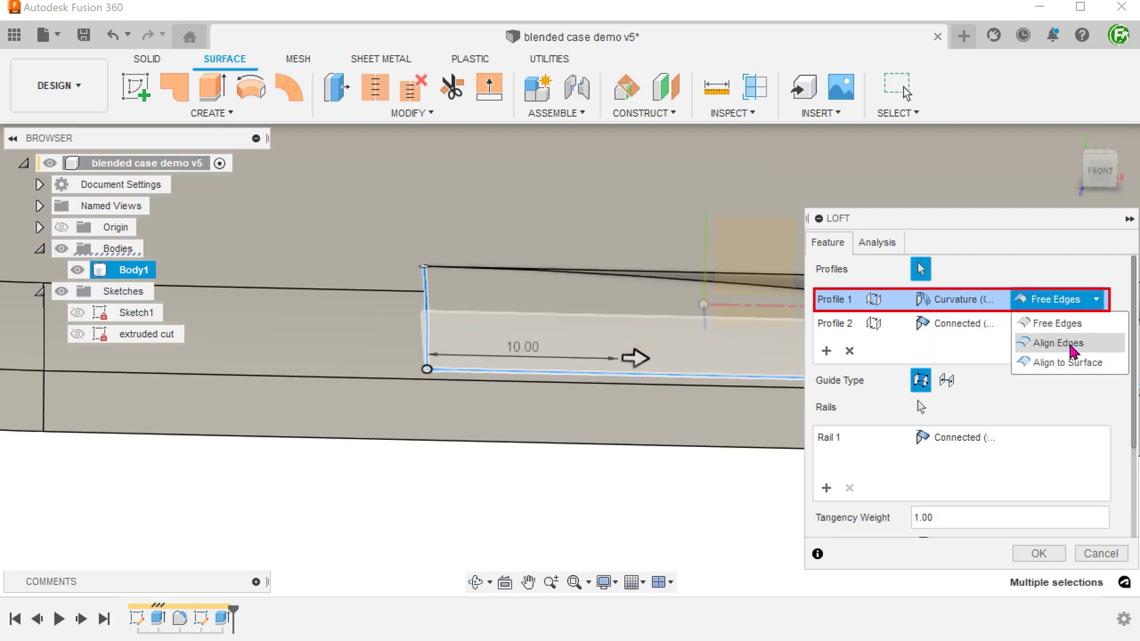
{"action": "left_click", "coordinate": [1069, 362]}
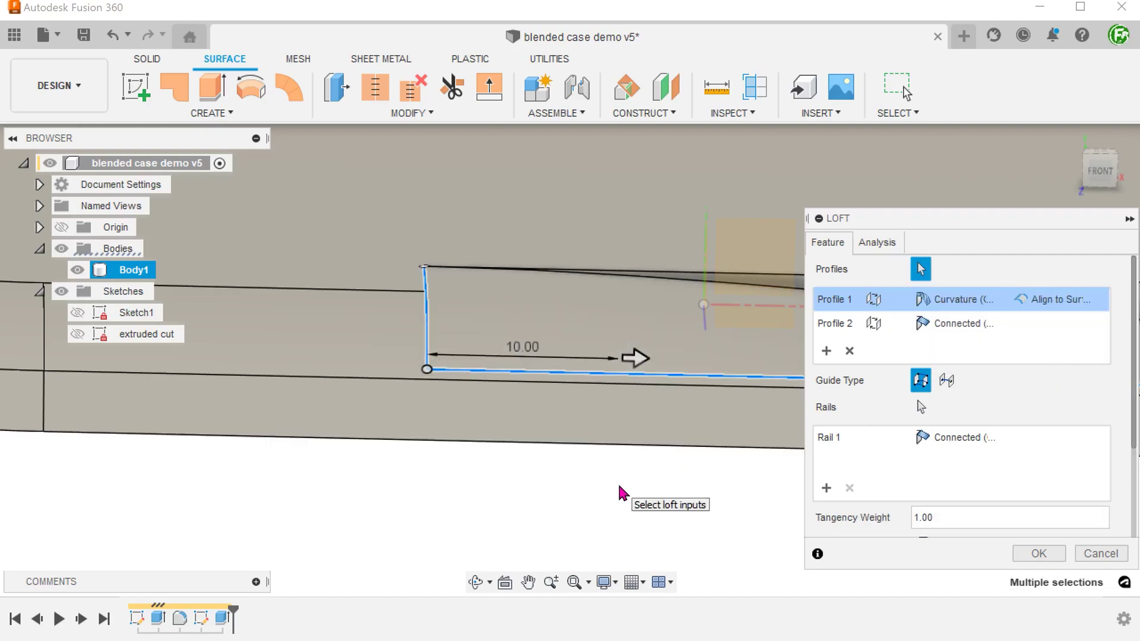
{"action": "middle_click_drag", "start_coordinate": [614, 483], "coordinate": [618, 494], "text": "shift"}
{"action": "scroll", "coordinate": [617, 494], "scroll_direction": "down", "scroll_amount": 3}
{"action": "left_click", "coordinate": [1038, 554]}
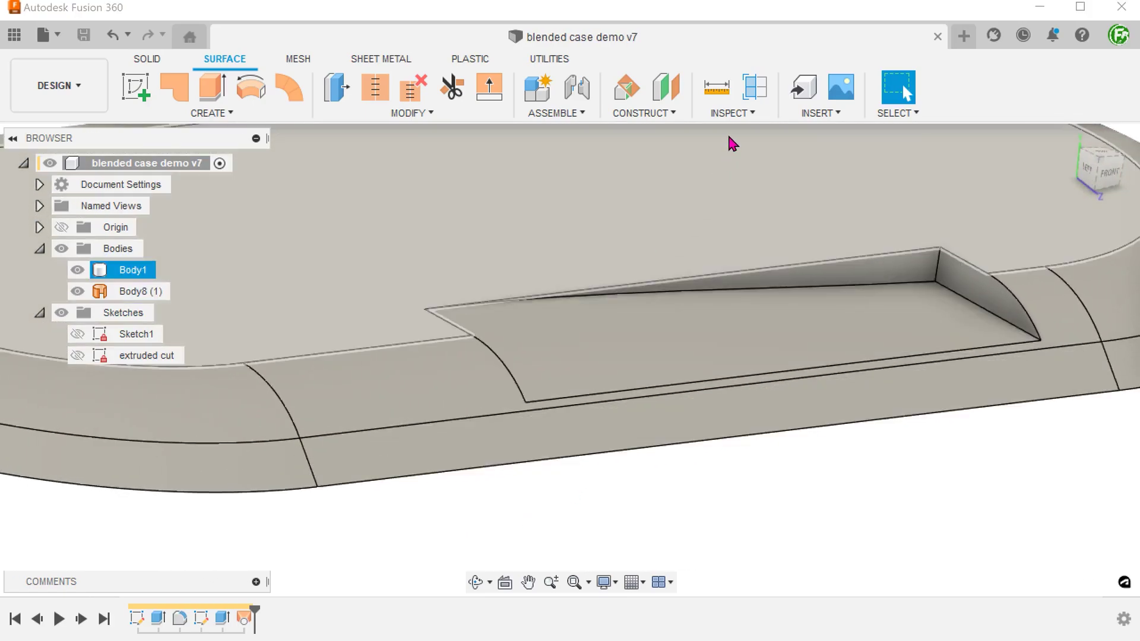
Examine the loft's fit in the pocket with a temporary section analysis on the YZ plane, offset about 4.2 mm, and discard it
{"action": "left_click", "coordinate": [754, 86]}
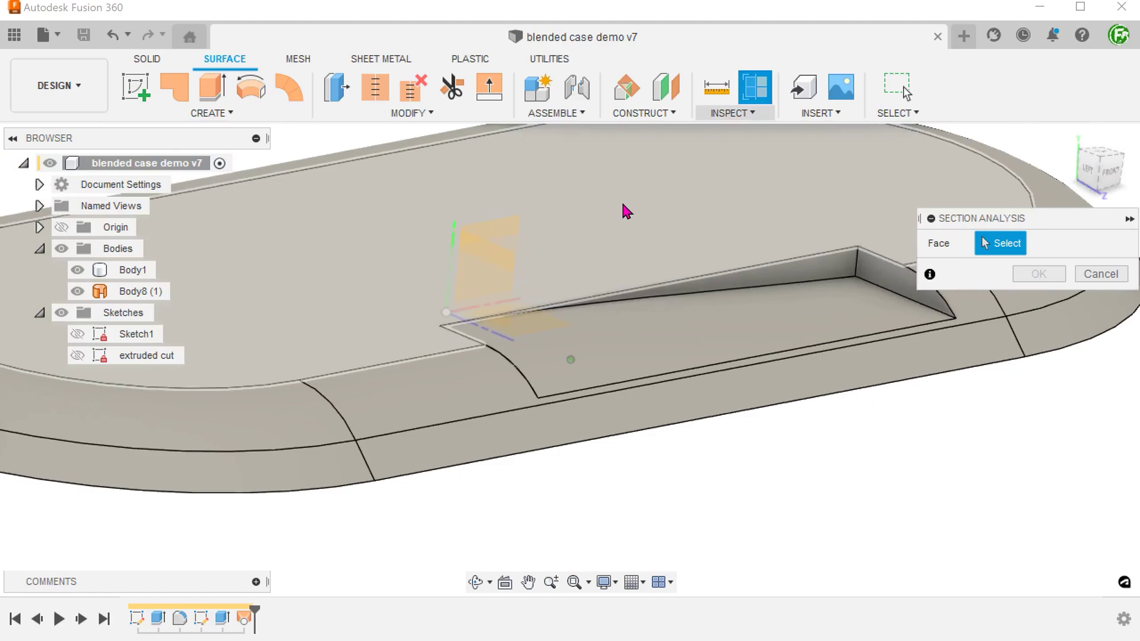
{"action": "left_click", "coordinate": [487, 251]}
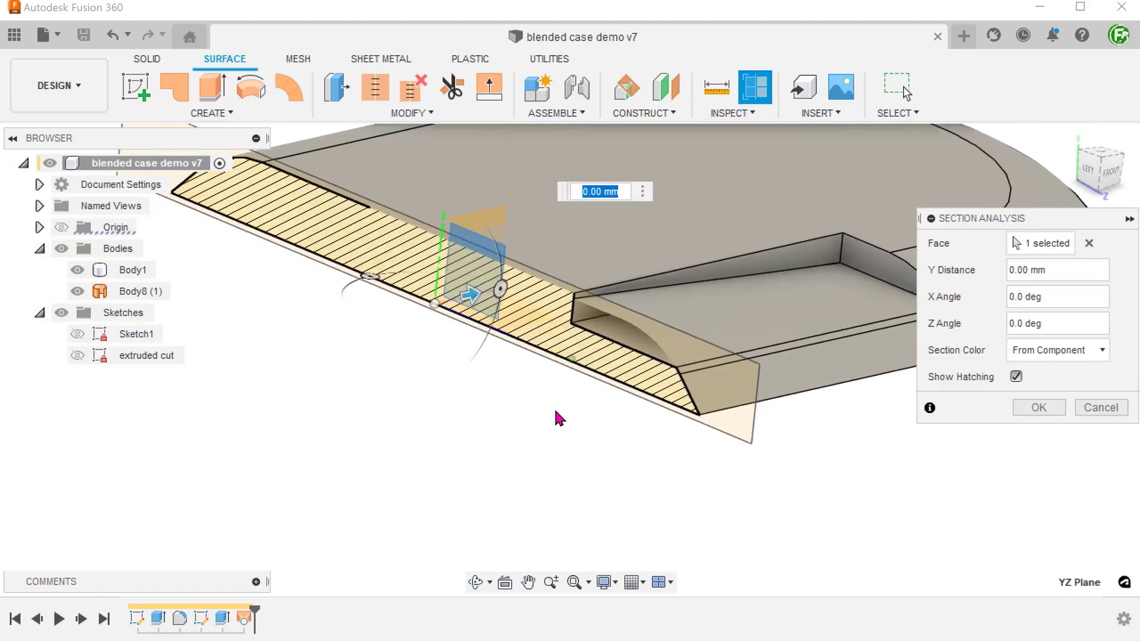
{"action": "middle_click_drag", "start_coordinate": [555, 411], "coordinate": [616, 372], "text": "shift"}
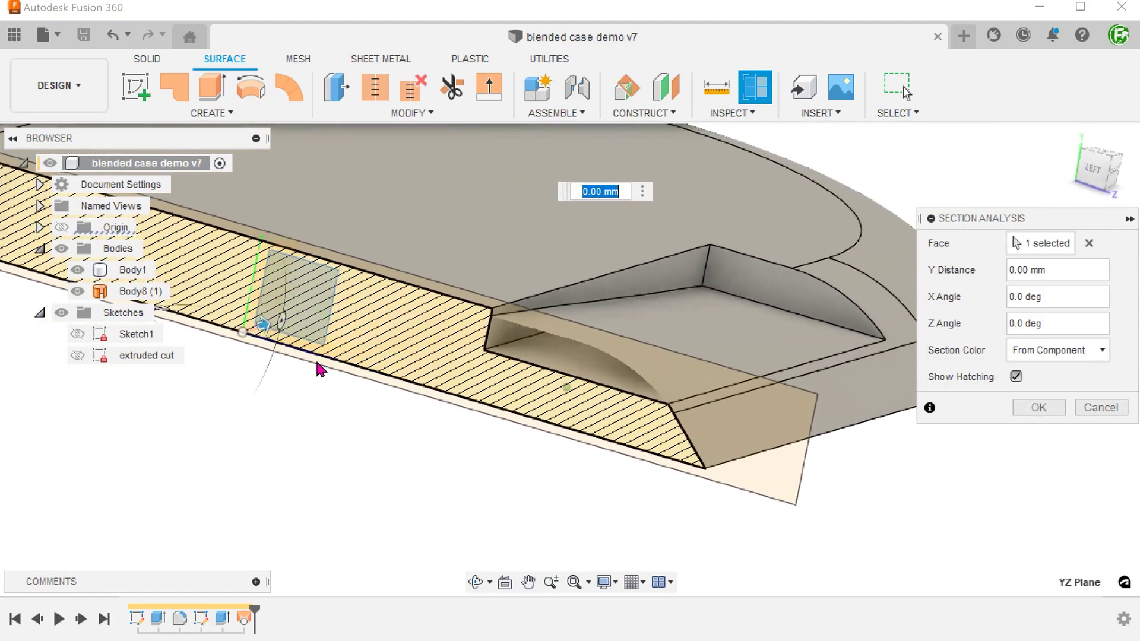
{"action": "middle_click_drag", "start_coordinate": [318, 362], "coordinate": [315, 393], "text": "shift"}
{"action": "left_click_drag", "start_coordinate": [282, 281], "coordinate": [314, 258]}
{"action": "middle_click_drag", "start_coordinate": [490, 332], "coordinate": [611, 343], "text": "shift"}
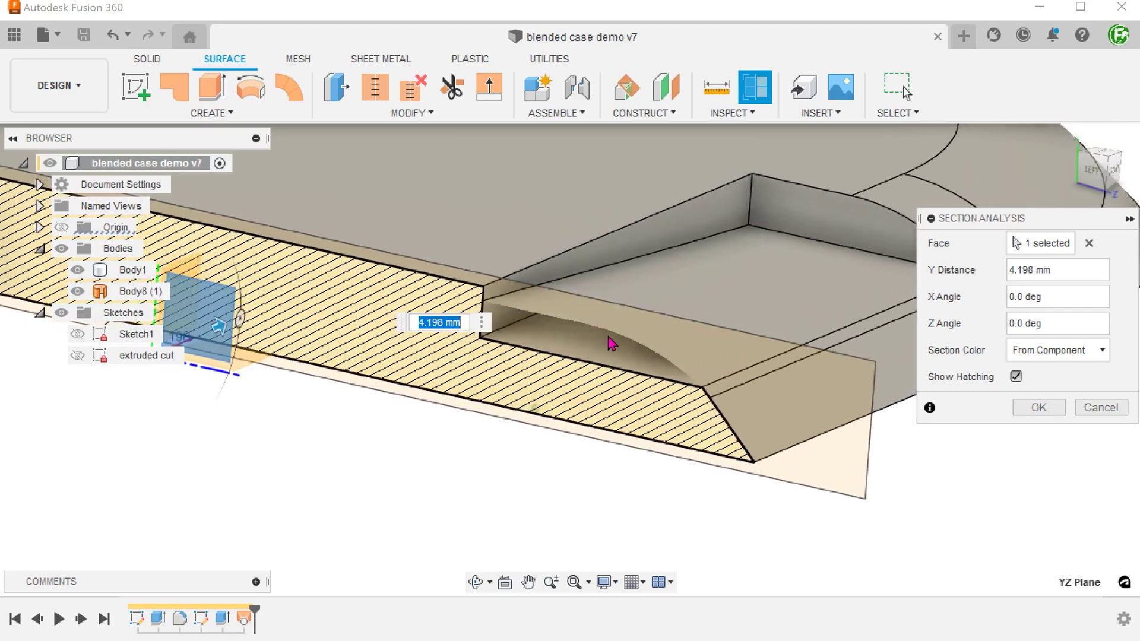
{"action": "left_click", "coordinate": [1100, 407]}
{"action": "middle_click_drag", "start_coordinate": [1007, 407], "coordinate": [895, 435], "text": "shift"}
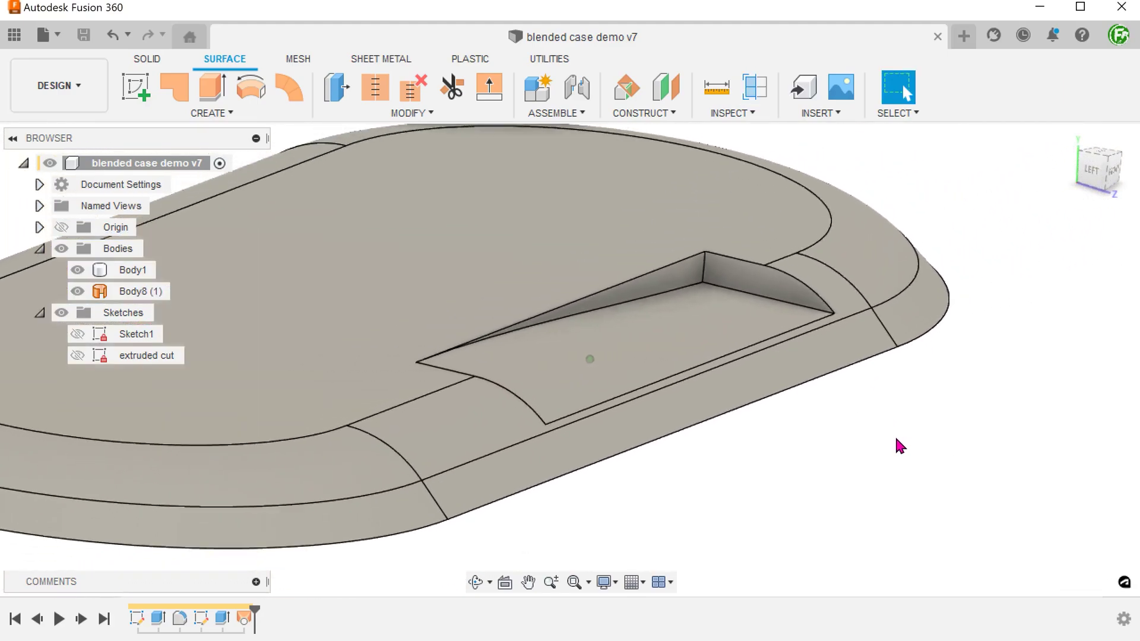
Start a Boundary Fill with the case body and the lofted surface as its tools
{"action": "scroll", "coordinate": [896, 440], "scroll_direction": "down", "scroll_amount": 3}
{"action": "left_click", "coordinate": [1073, 142]}
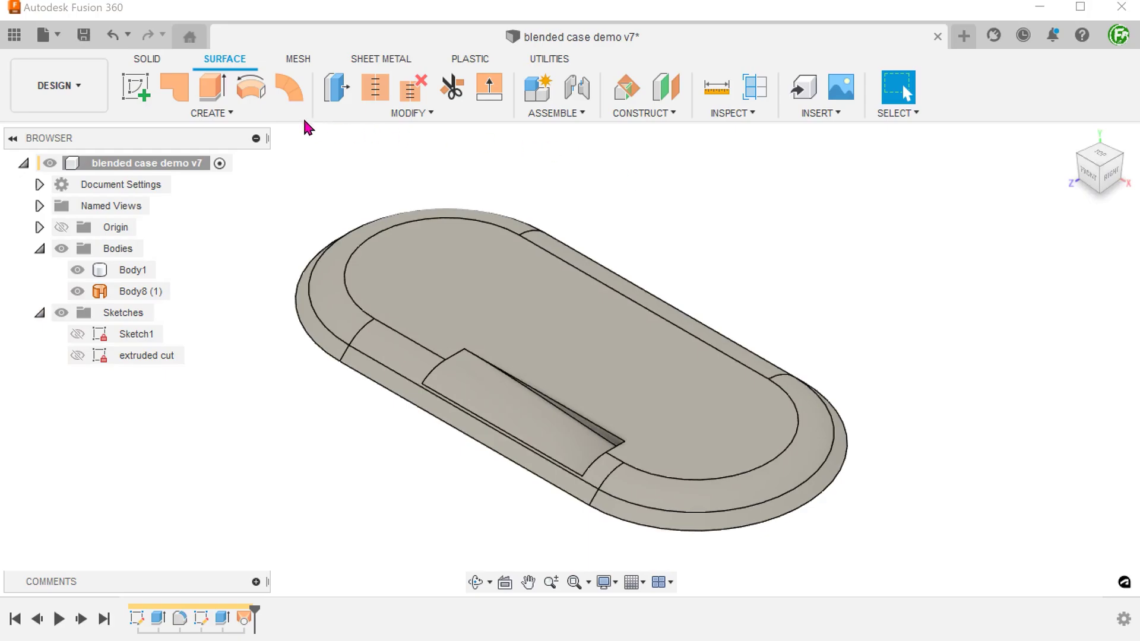
{"action": "left_click", "coordinate": [215, 114]}
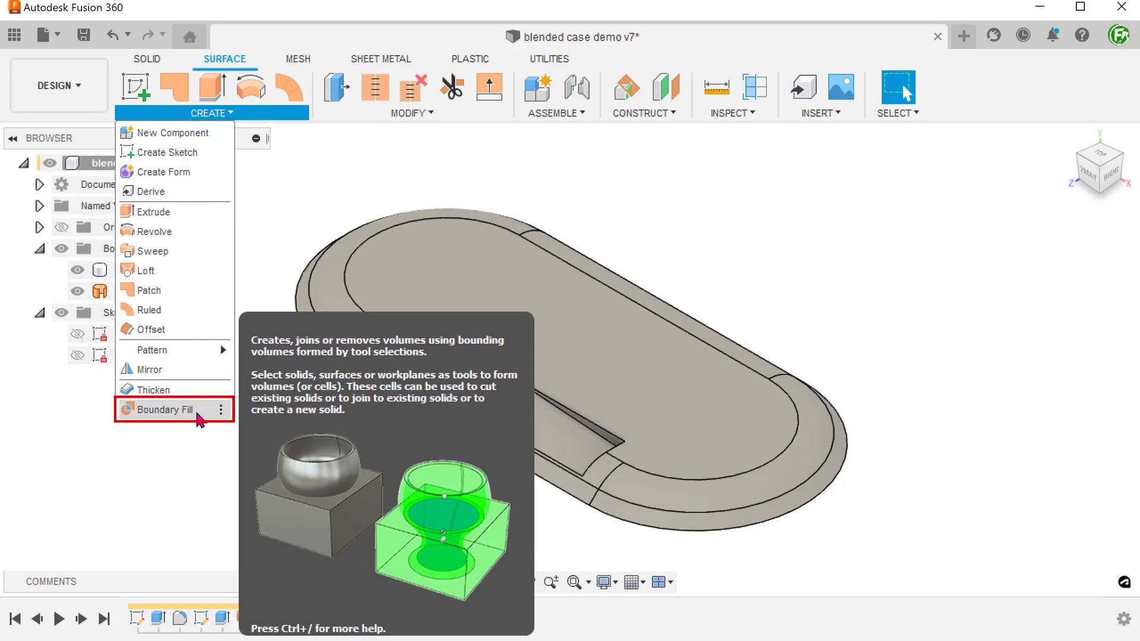
{"action": "left_click", "coordinate": [165, 409]}
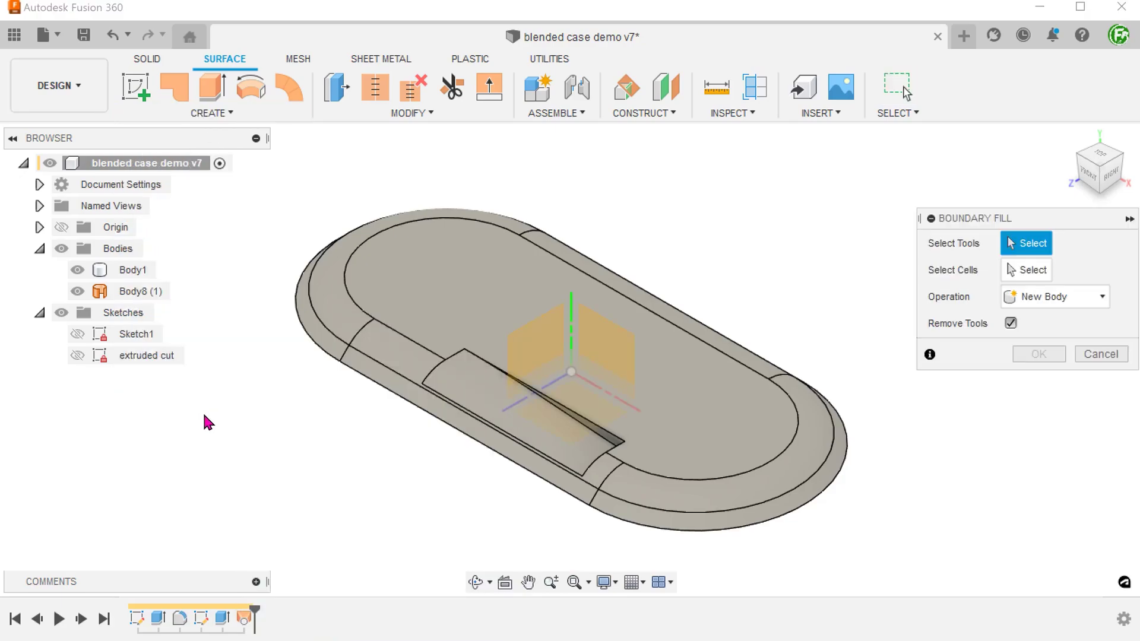
{"action": "left_click", "coordinate": [400, 276]}
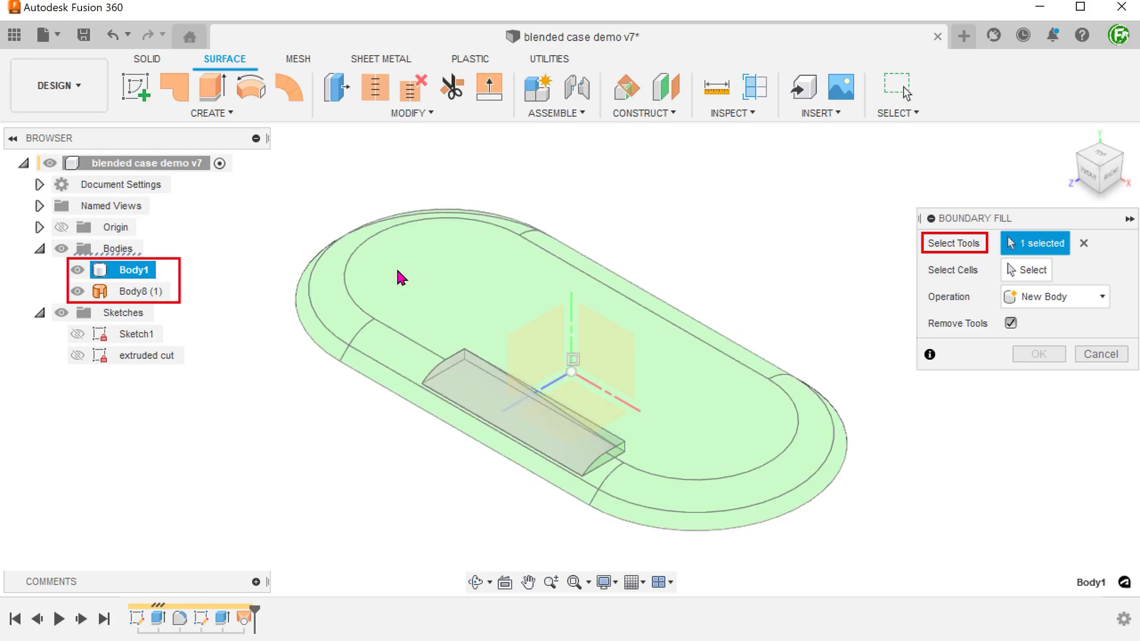
{"action": "left_click", "coordinate": [471, 375]}
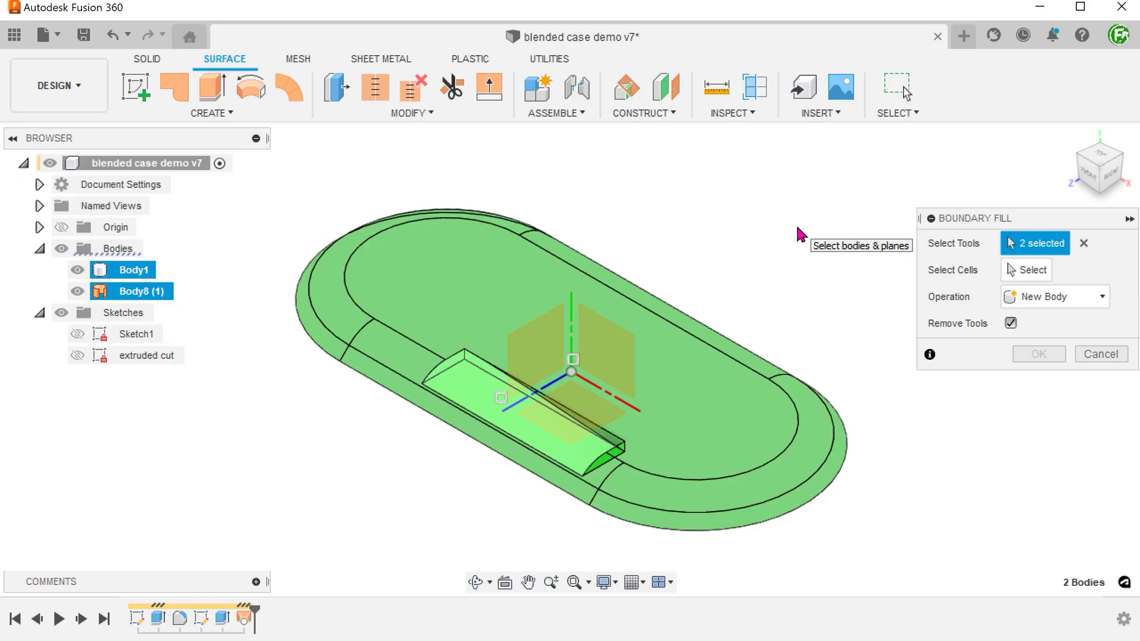
Choose the enclosed cell between the lofted surface and the pocket as the volume to fill
{"action": "left_click", "coordinate": [1030, 273]}
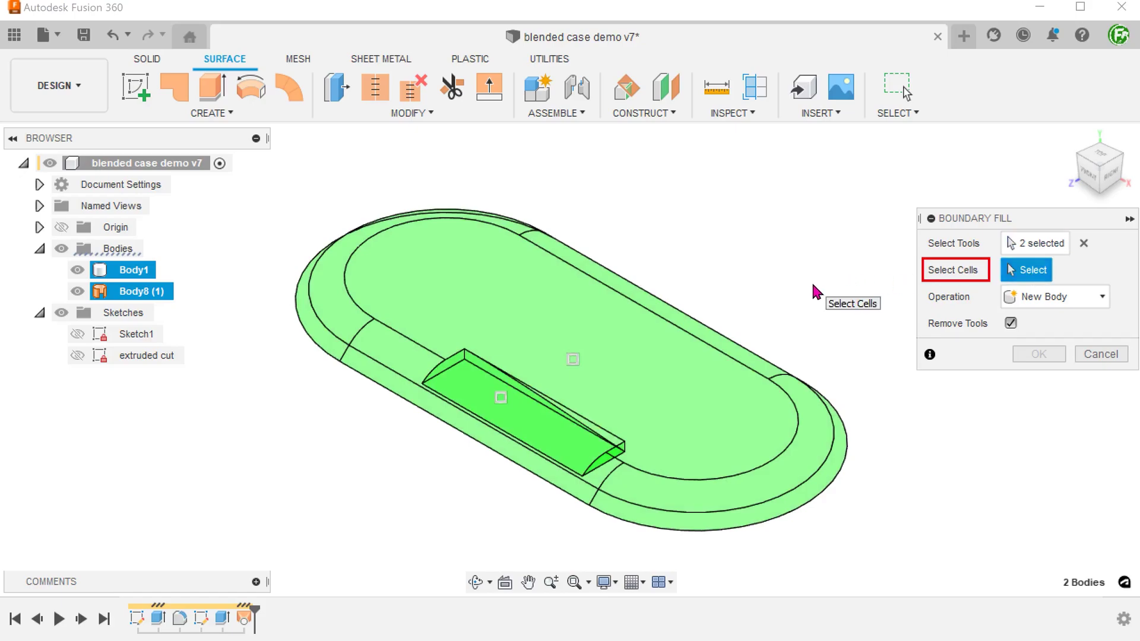
{"action": "left_click", "coordinate": [500, 398]}
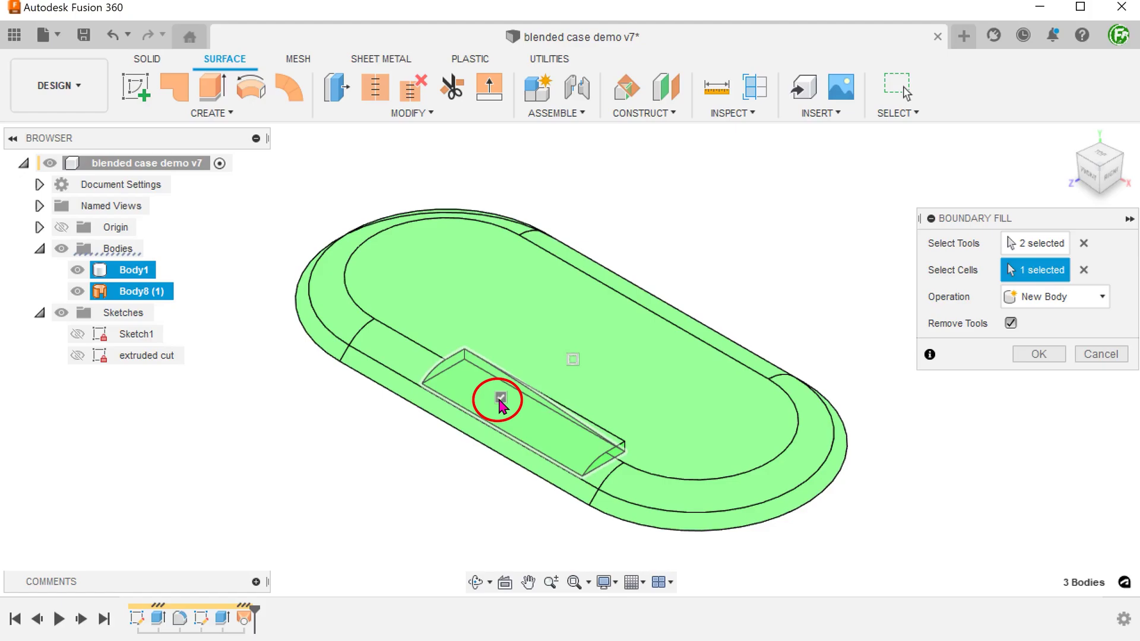